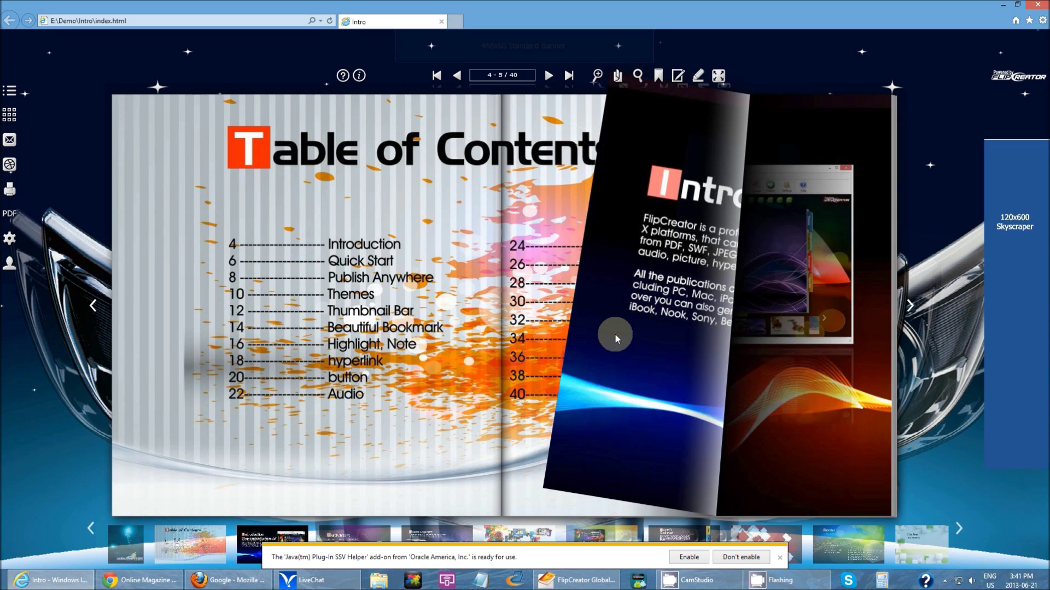
# Step: Flip the Intro book forward to the Themes spread, then back to the Quick Start spread
pyautogui.click(615, 336)
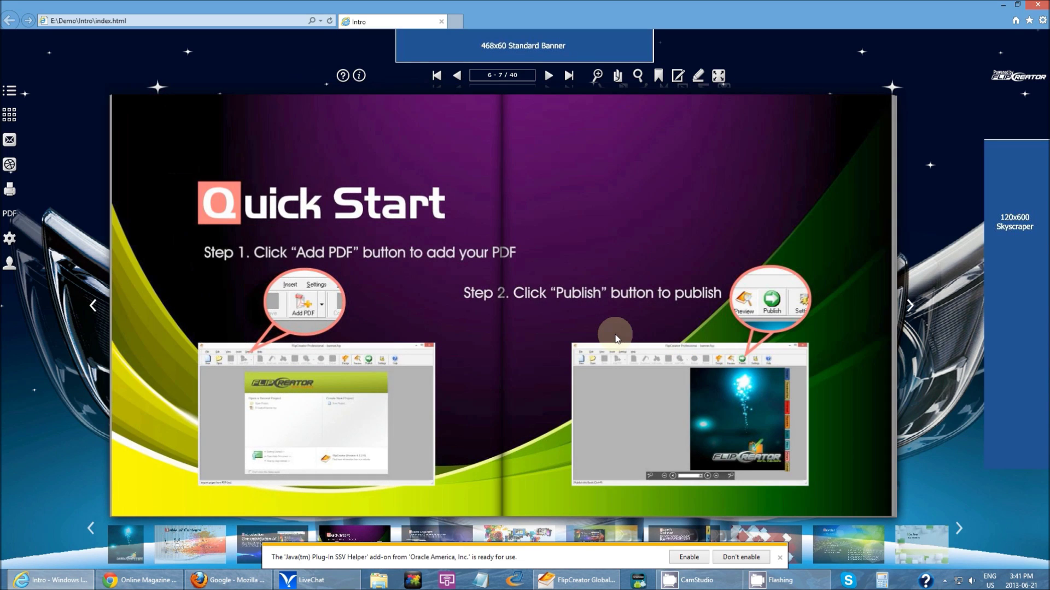
pyautogui.click(615, 336)
pyautogui.click(615, 334)
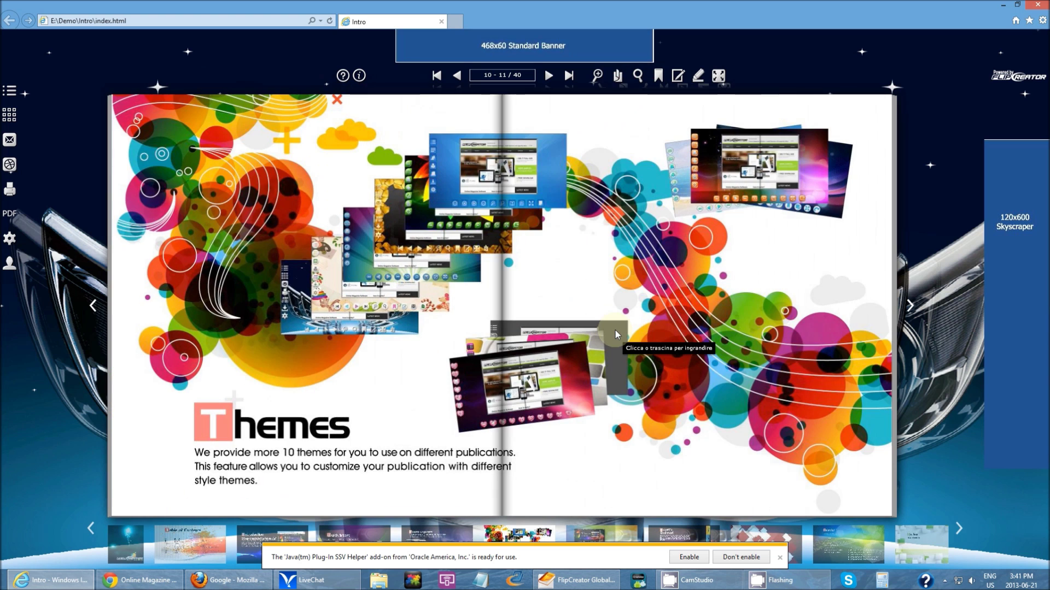
pyautogui.press('Left')
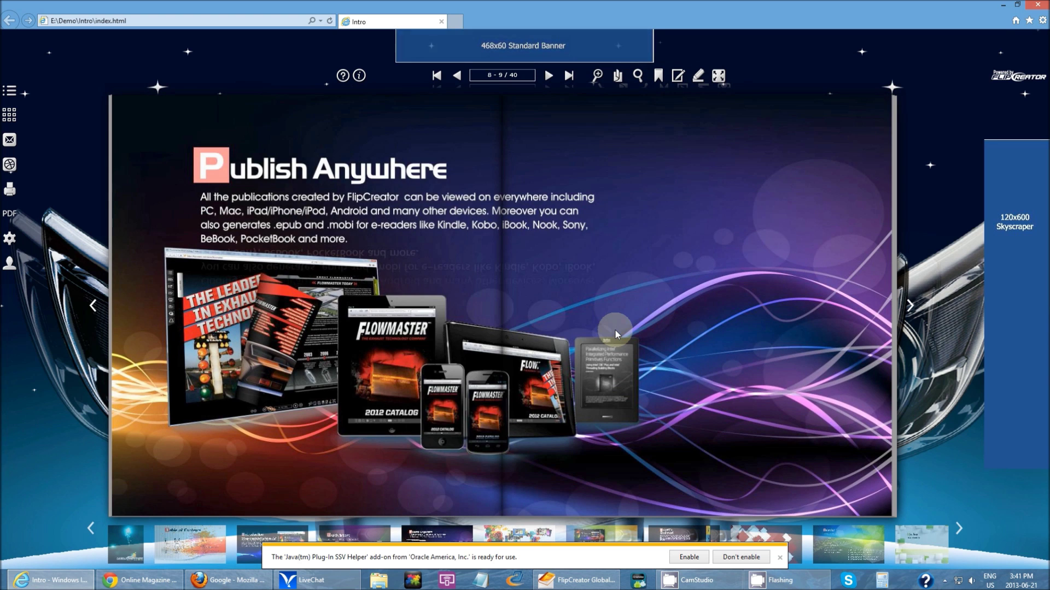
pyautogui.press('Left')
pyautogui.press('Left')
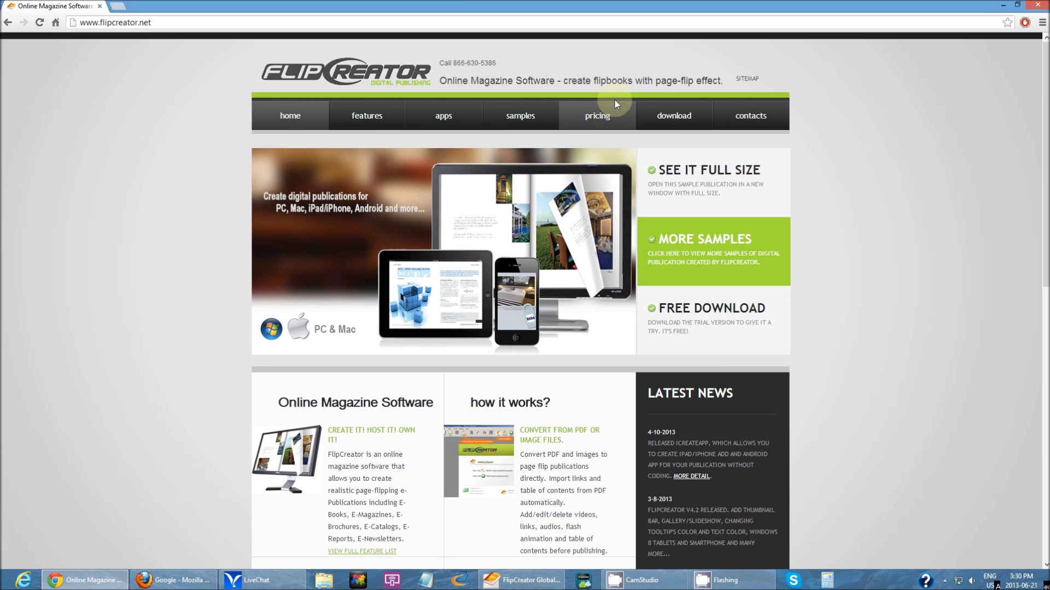
# Step: Open the FlipCreator download page, then bring the FlipCreator Global window to the front
pyautogui.click(673, 122)
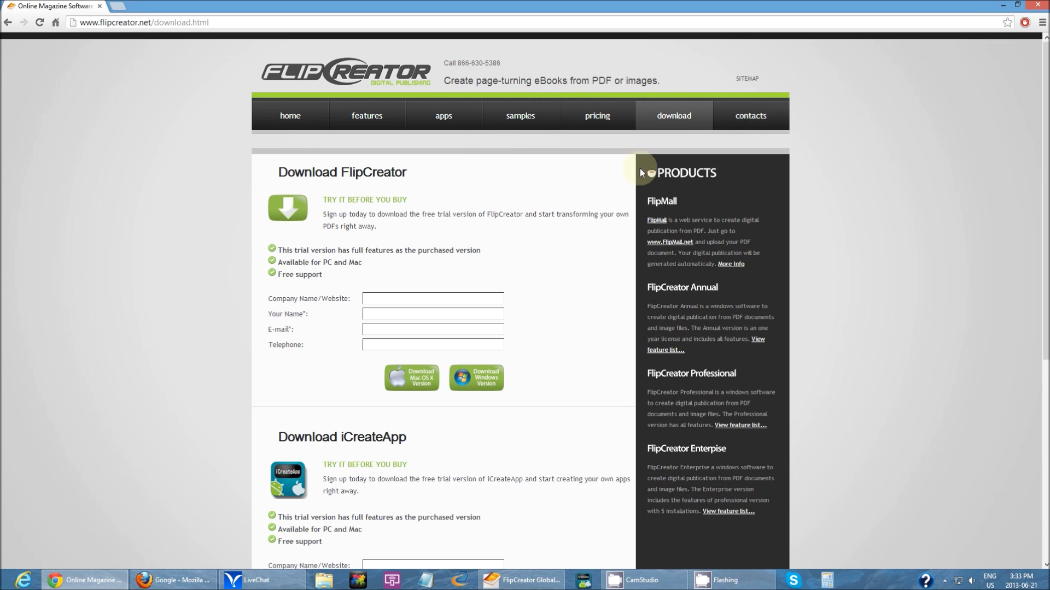
pyautogui.click(528, 583)
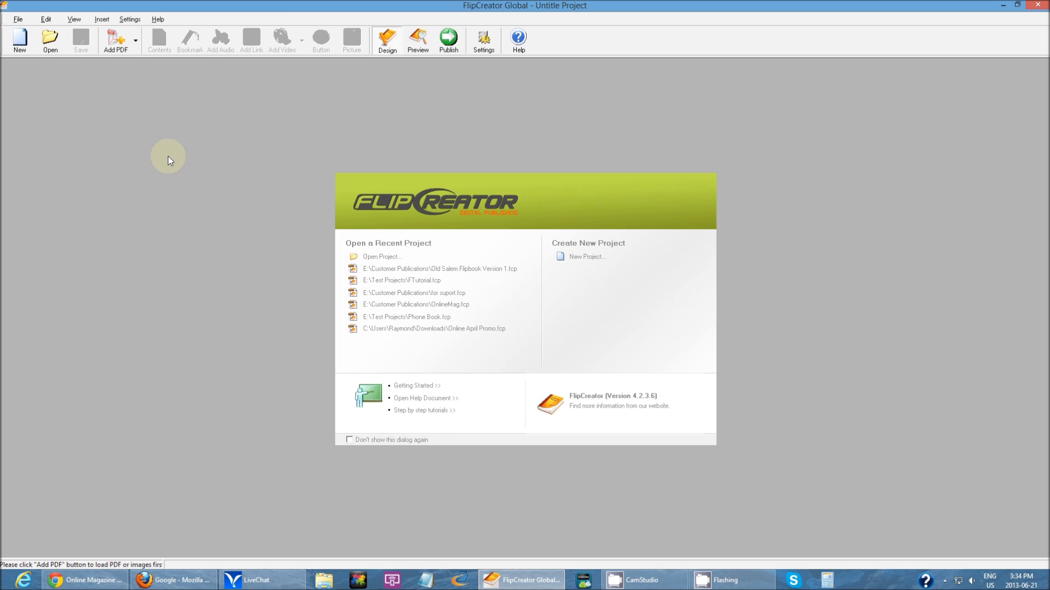
# Step: Create a new project from FlipCreator-wide3.pdf in the Sample PDF folder
pyautogui.click(20, 42)
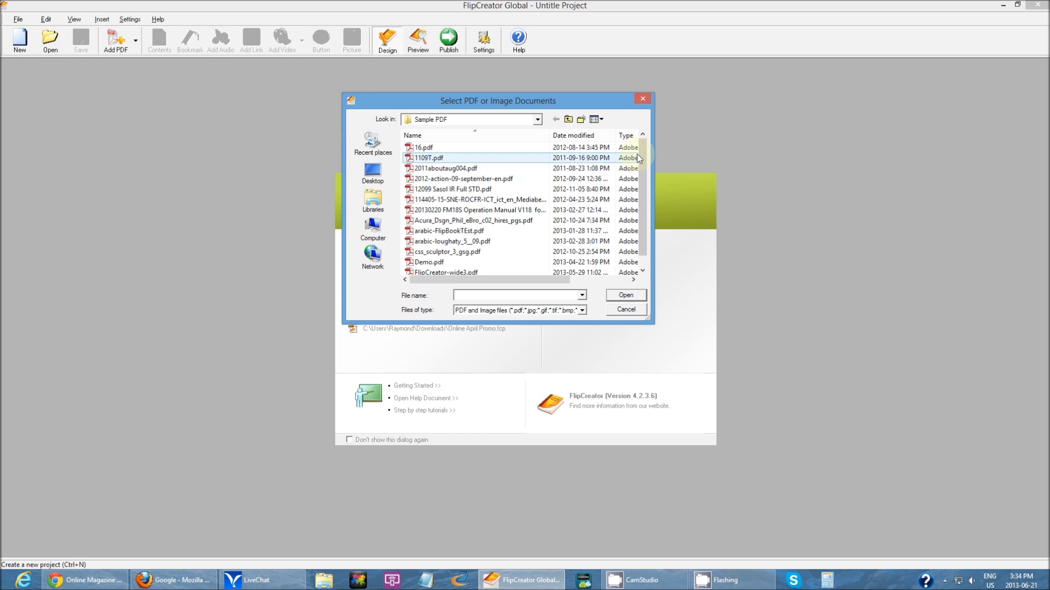
pyautogui.moveTo(638, 154)
pyautogui.mouseDown()
pyautogui.moveTo(649, 163)
pyautogui.moveTo(638, 164)
pyautogui.mouseUp()
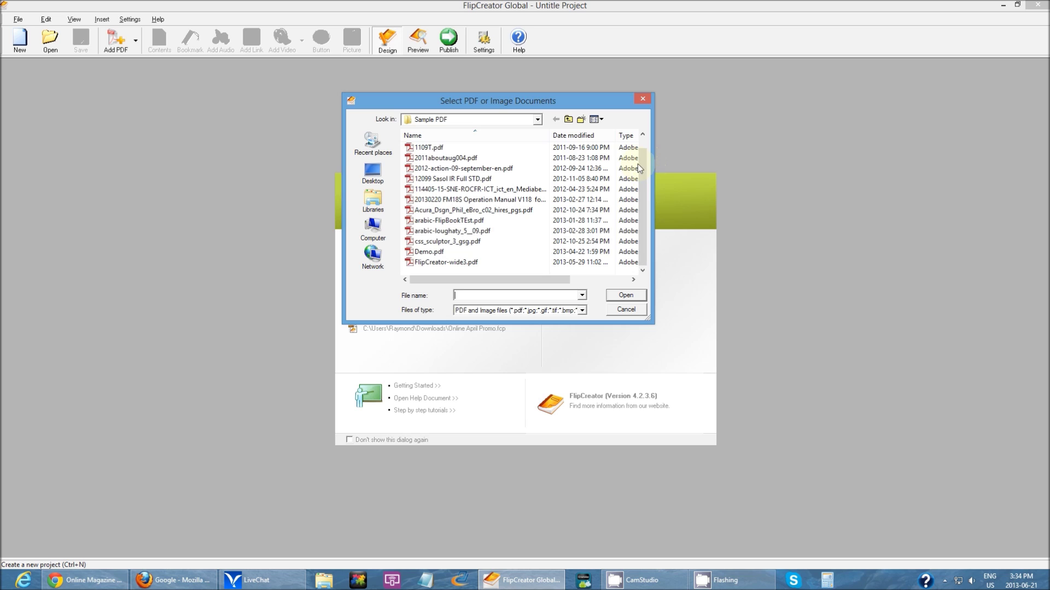
pyautogui.click(481, 262)
pyautogui.click(626, 296)
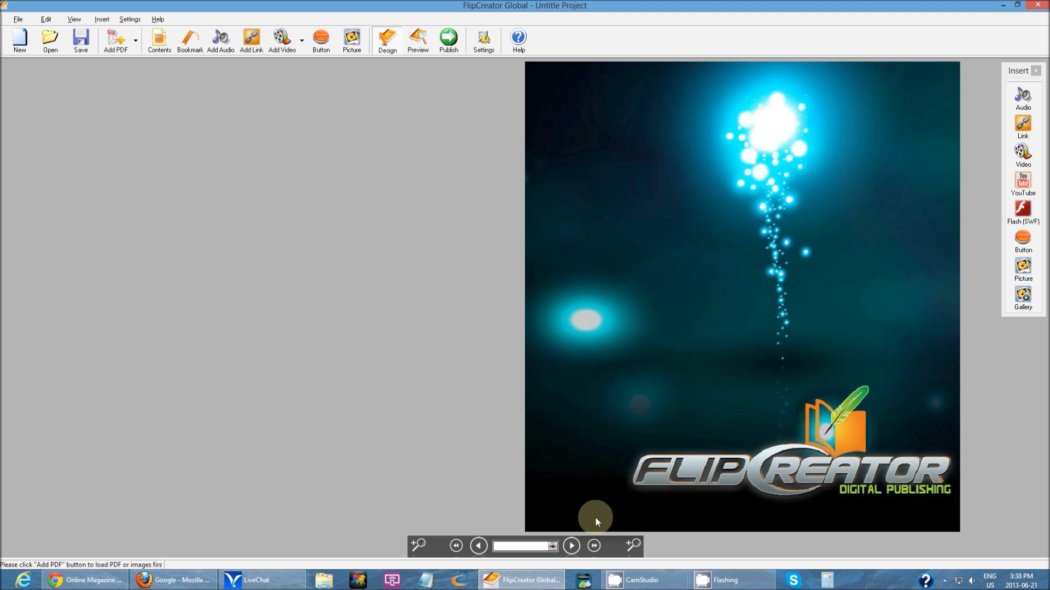
pyautogui.click(571, 545)
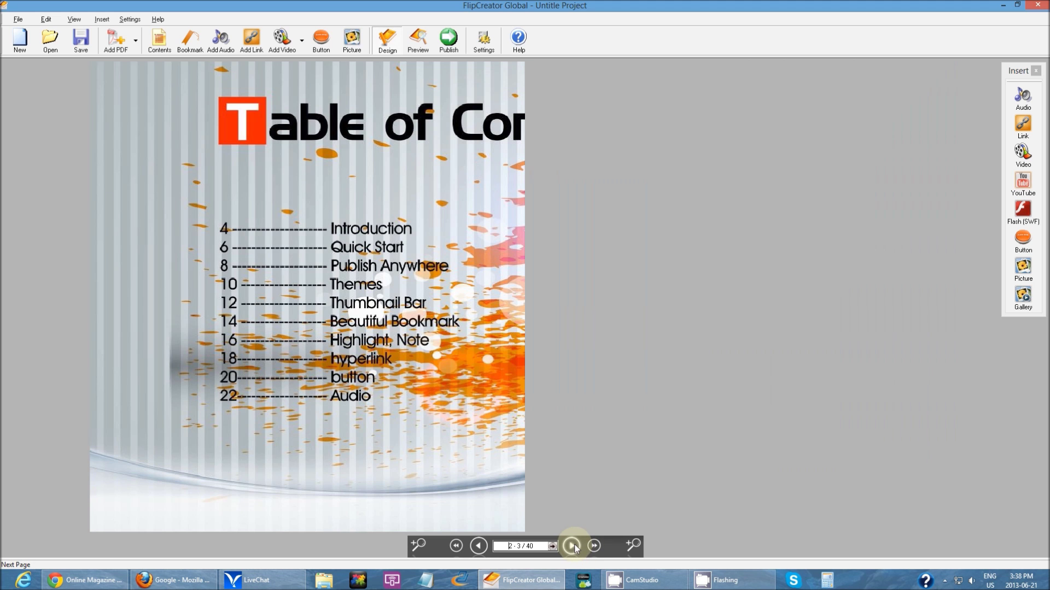
pyautogui.click(572, 546)
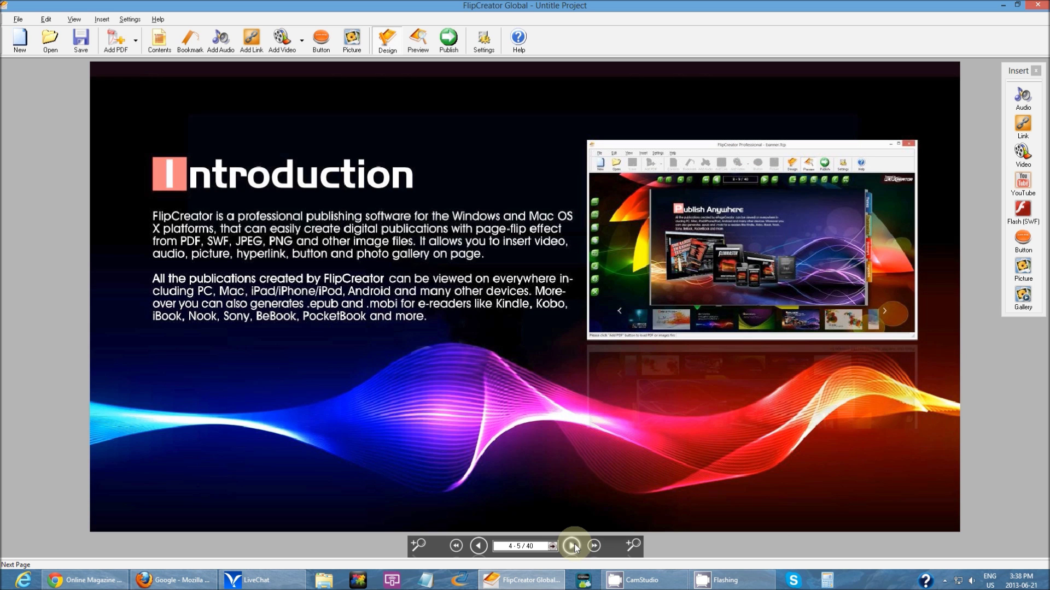
pyautogui.click(573, 546)
pyautogui.click(573, 546)
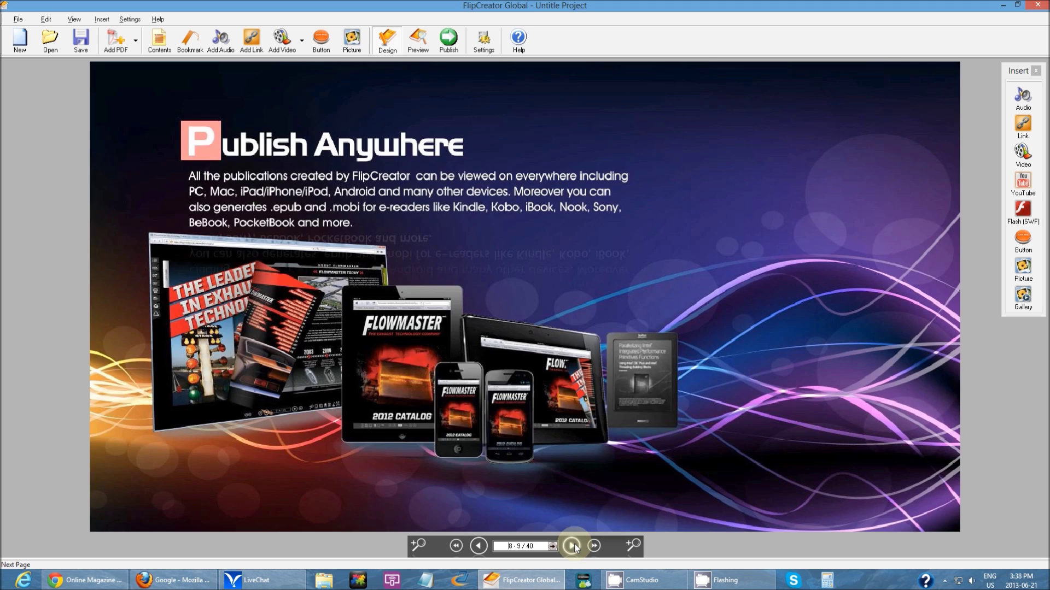
pyautogui.click(572, 546)
pyautogui.click(572, 547)
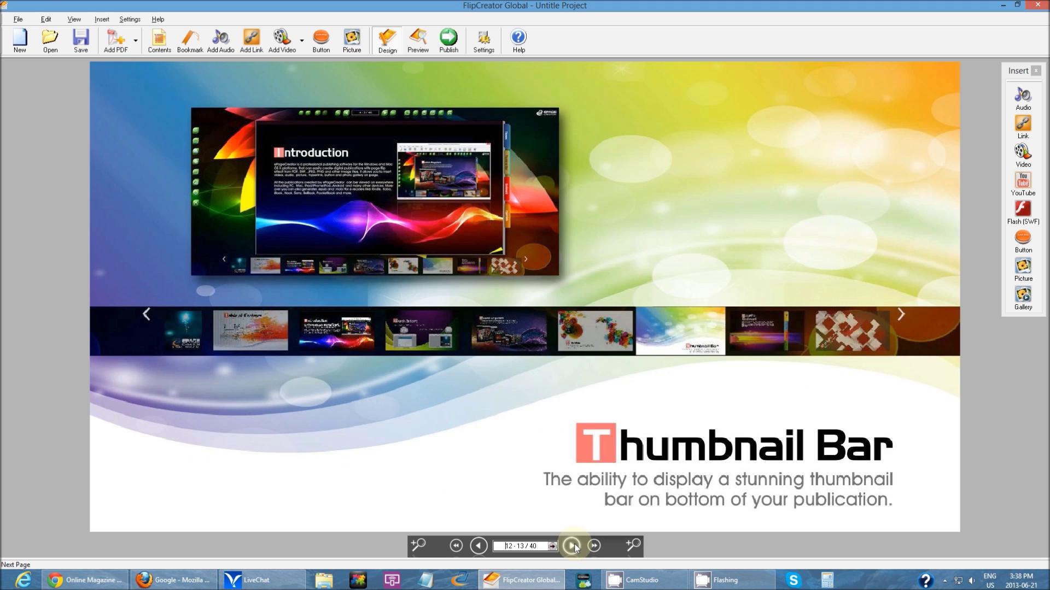
pyautogui.click(573, 547)
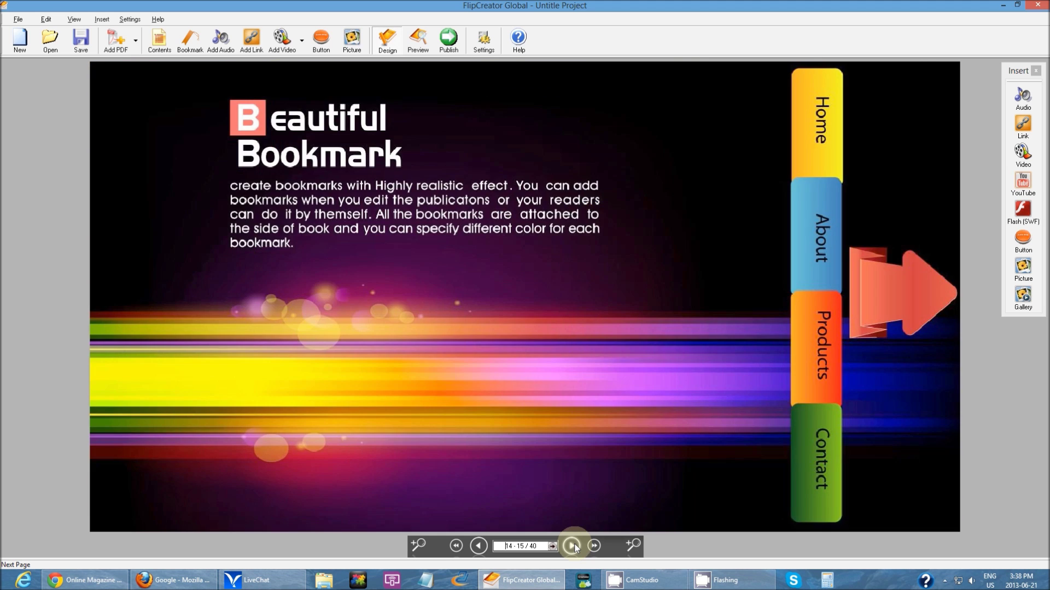
pyautogui.click(573, 546)
pyautogui.click(572, 546)
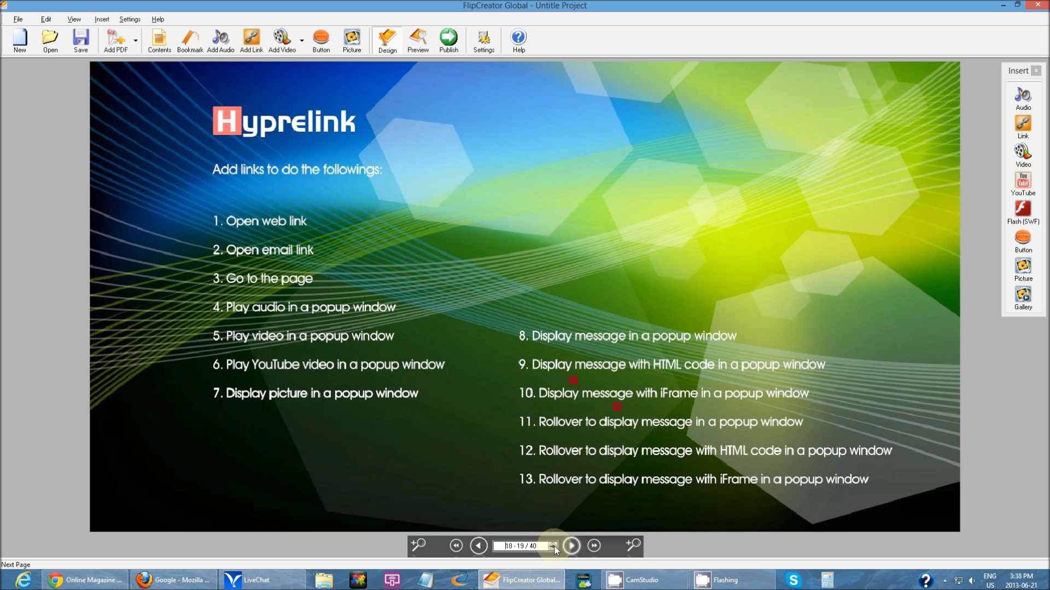
pyautogui.click(457, 547)
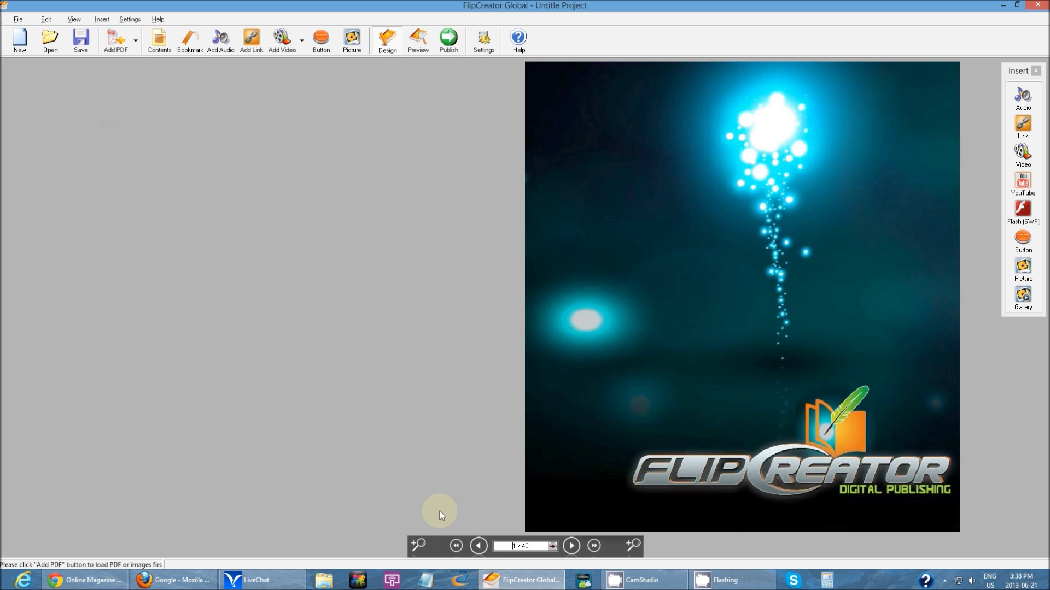
pyautogui.click(386, 53)
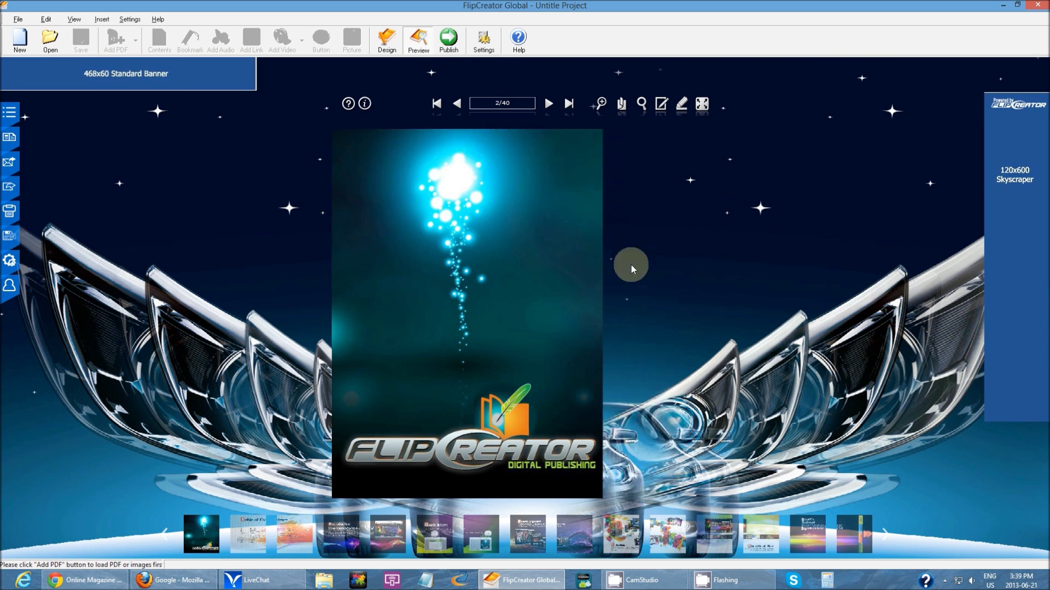
# Step: Turn the previewed book's cover to the Table of Contents
pyautogui.click(631, 265)
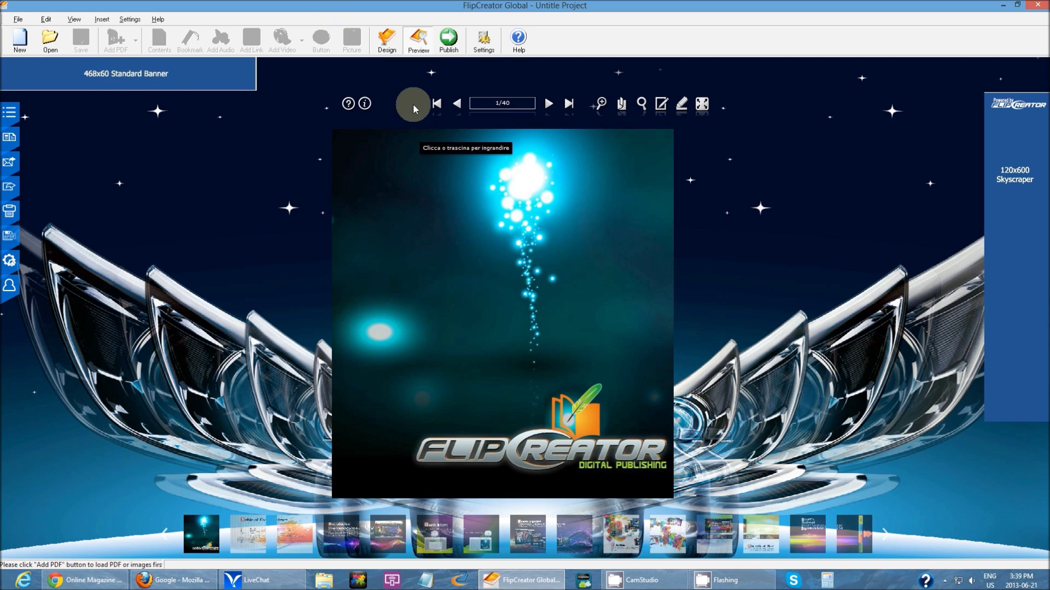
# Step: Leave the preview and return to Design mode
pyautogui.click(391, 53)
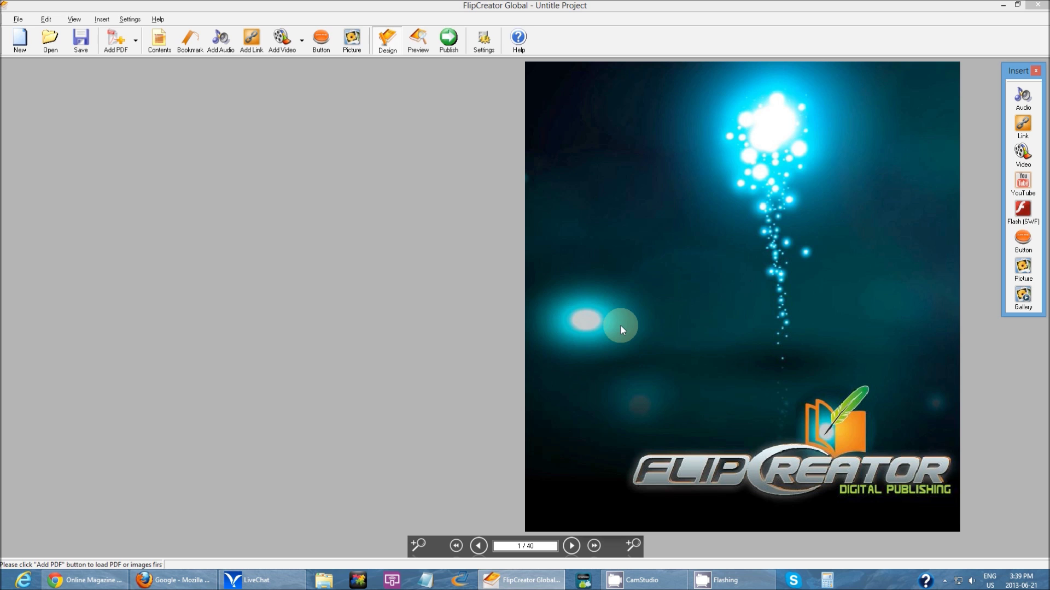
# Step: Open Settings and look through the PDF input, navigation, advertising and advanced output tabs
pyautogui.click(482, 43)
pyautogui.click(411, 162)
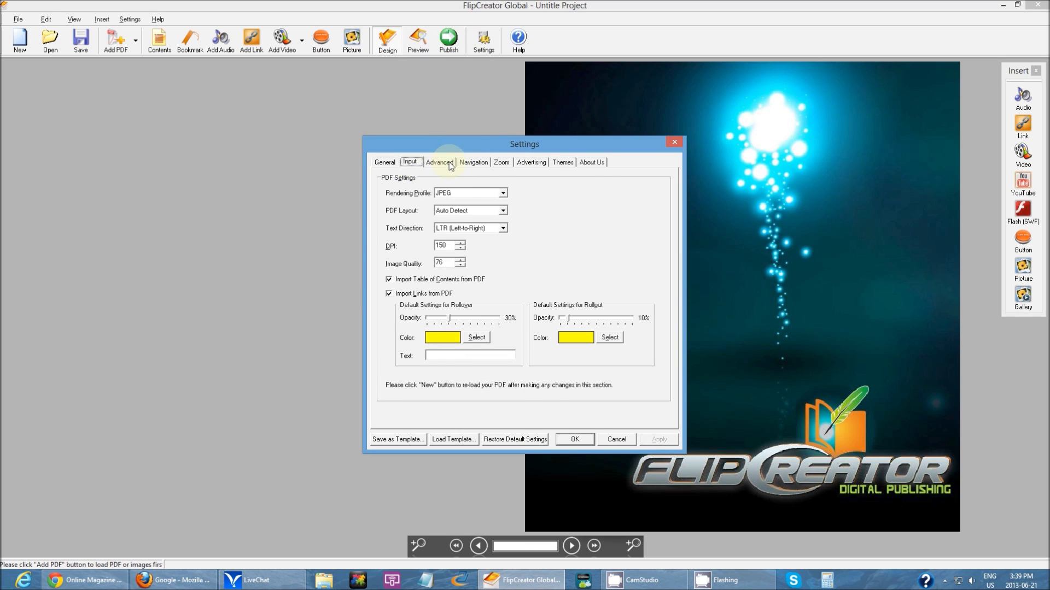
pyautogui.click(474, 162)
pyautogui.click(516, 164)
pyautogui.click(474, 163)
pyautogui.click(439, 163)
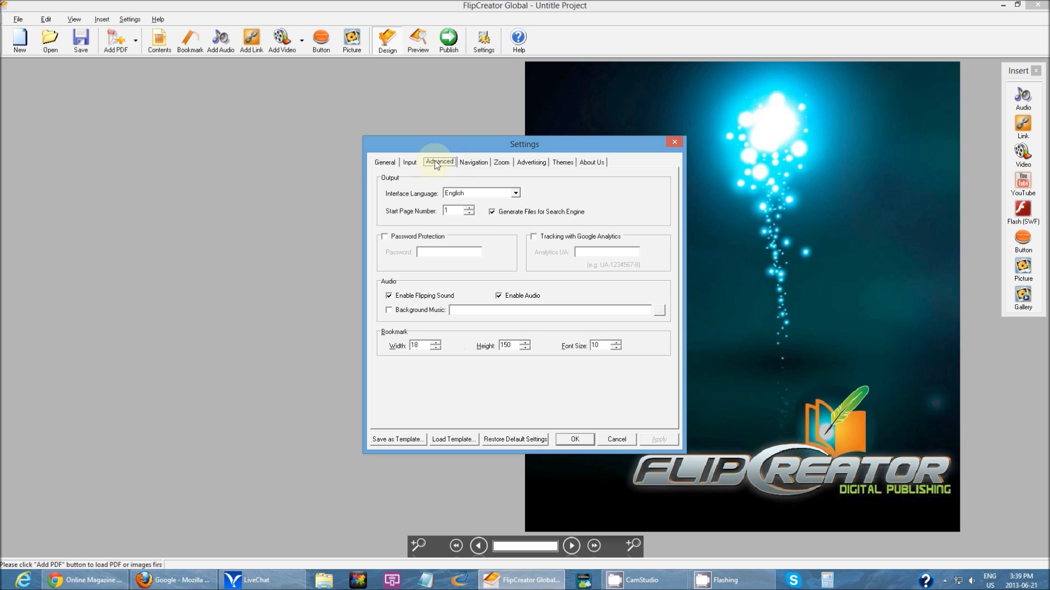
pyautogui.click(419, 165)
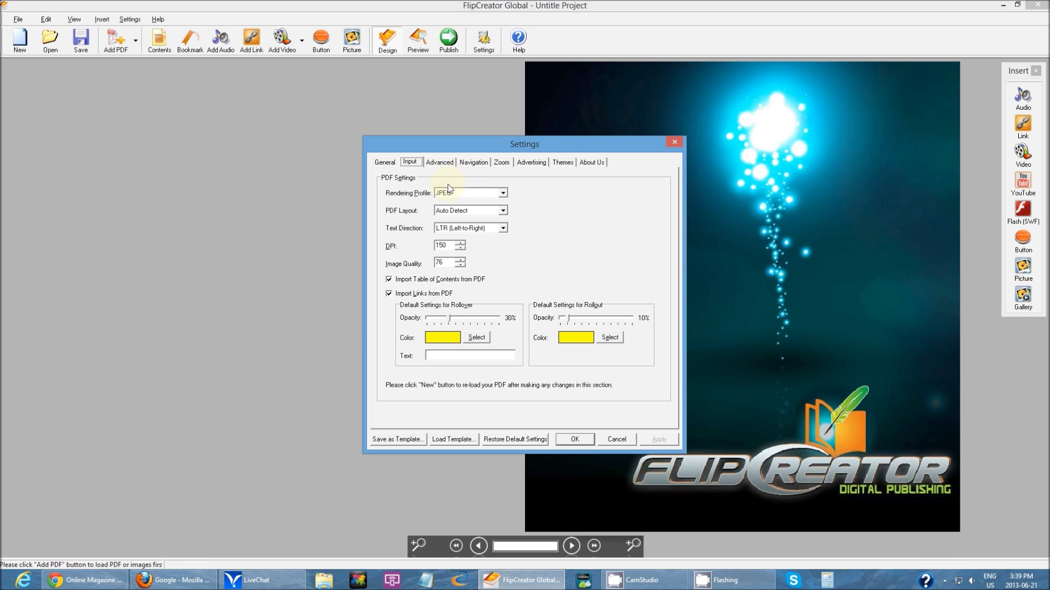
pyautogui.click(435, 165)
# Step: Set the General view type to Page Flip and apply it
pyautogui.click(385, 162)
pyautogui.click(448, 195)
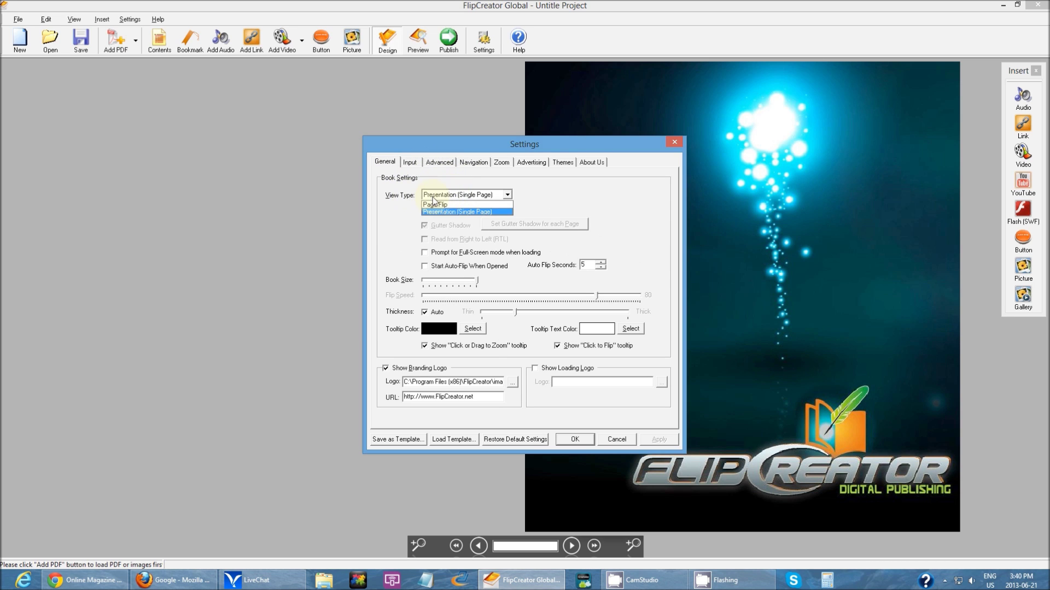
pyautogui.click(436, 205)
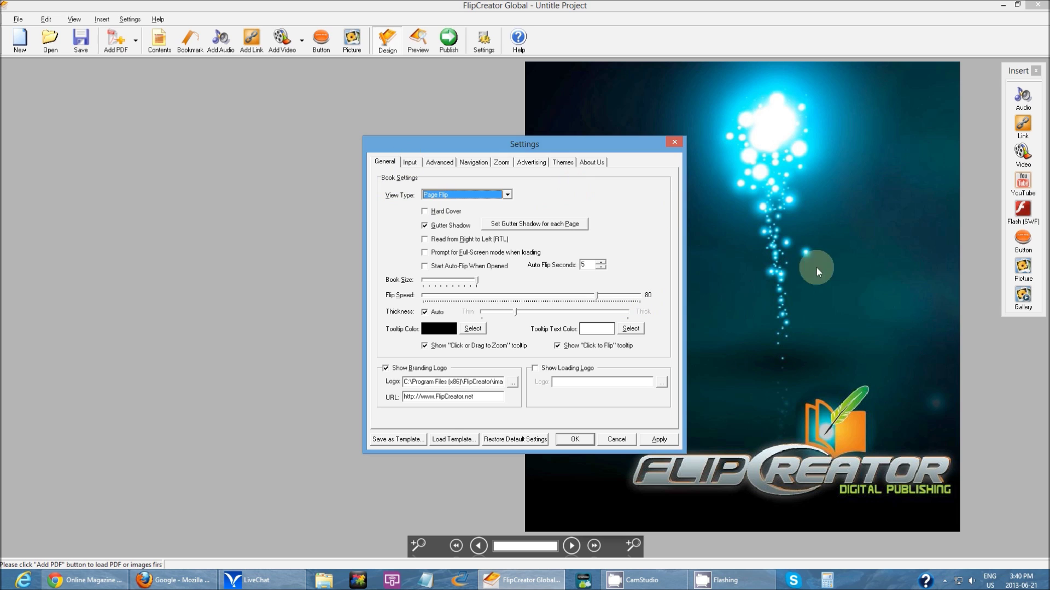
pyautogui.click(658, 439)
# Step: Close settings, flip the preview to the Thumbnail Bar spread, then return to Design
pyautogui.click(575, 440)
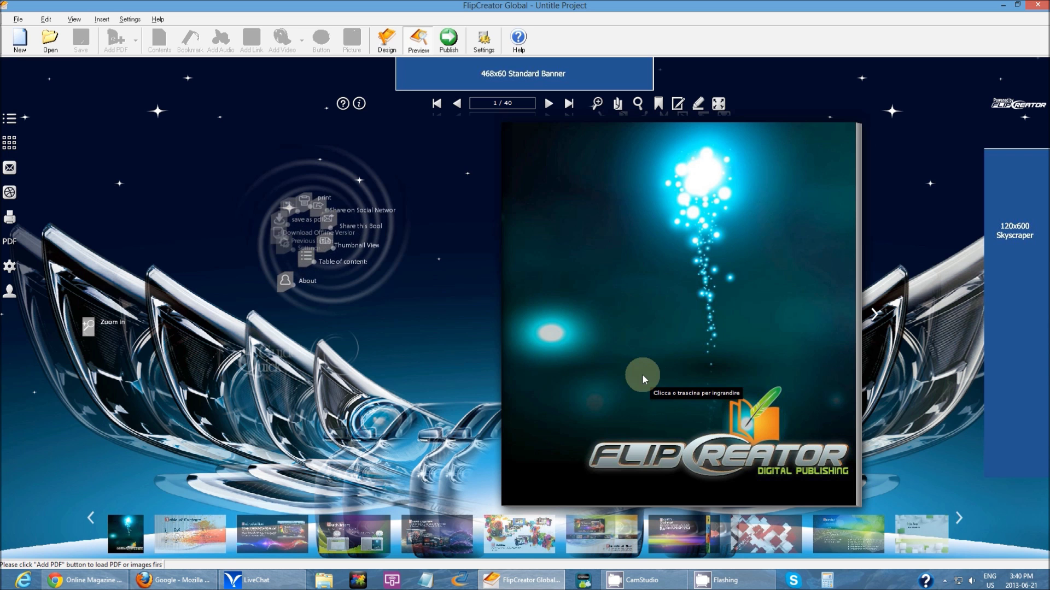
pyautogui.click(787, 337)
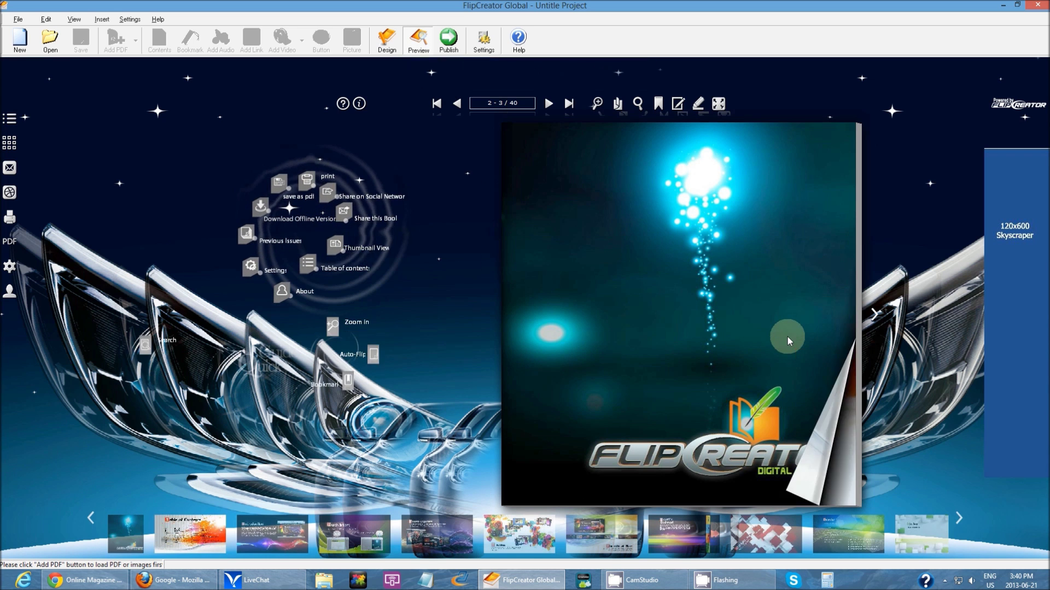
pyautogui.click(787, 337)
pyautogui.click(787, 337)
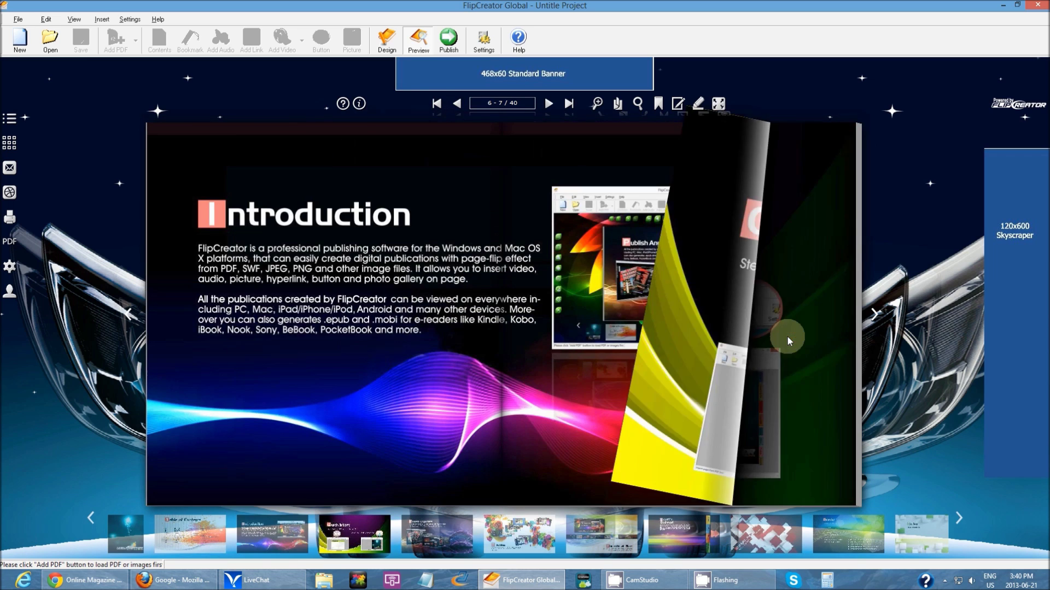
pyautogui.click(786, 335)
pyautogui.click(788, 337)
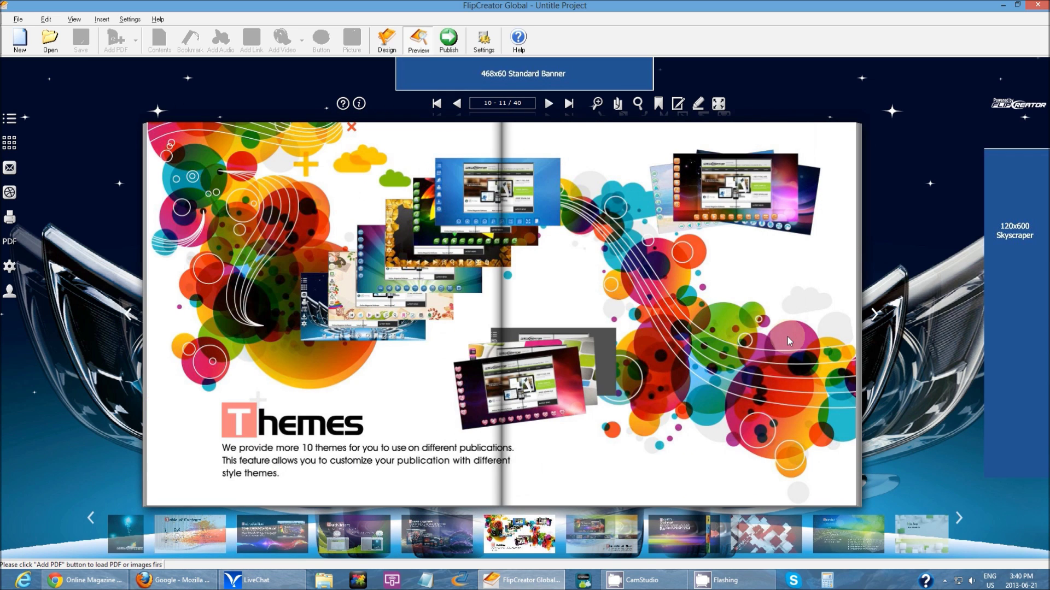
pyautogui.click(788, 336)
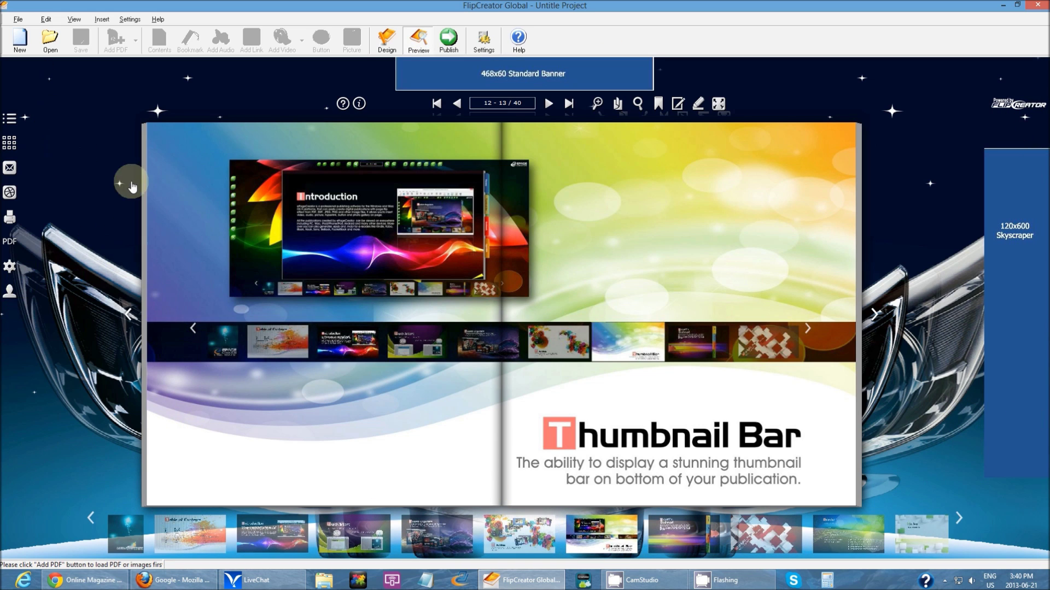
pyautogui.click(392, 47)
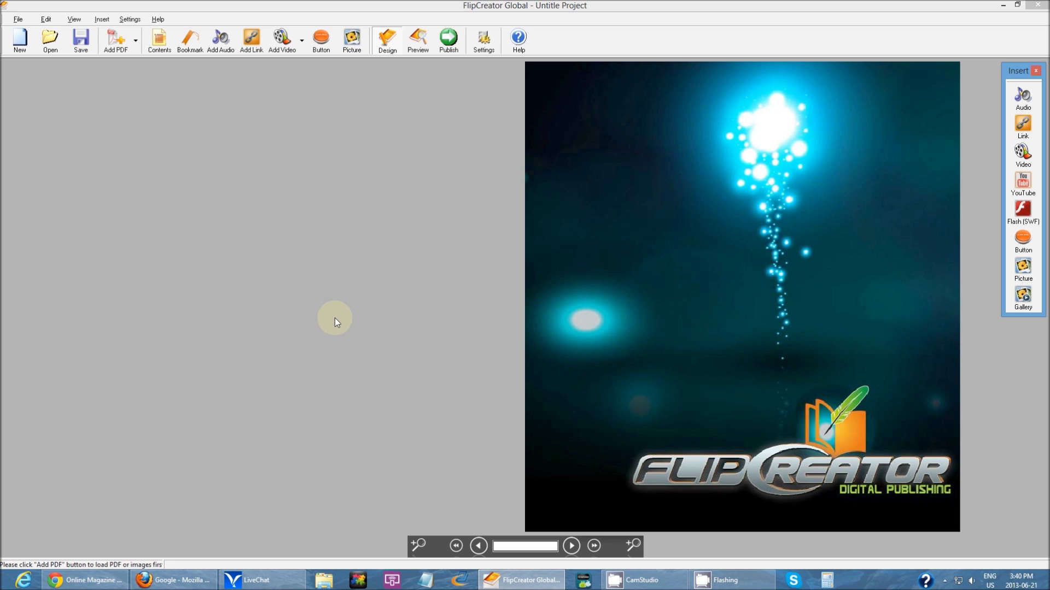
# Step: Publish the book as Intro to E:\Demo without mobile support, then view it in the browser
pyautogui.click(456, 48)
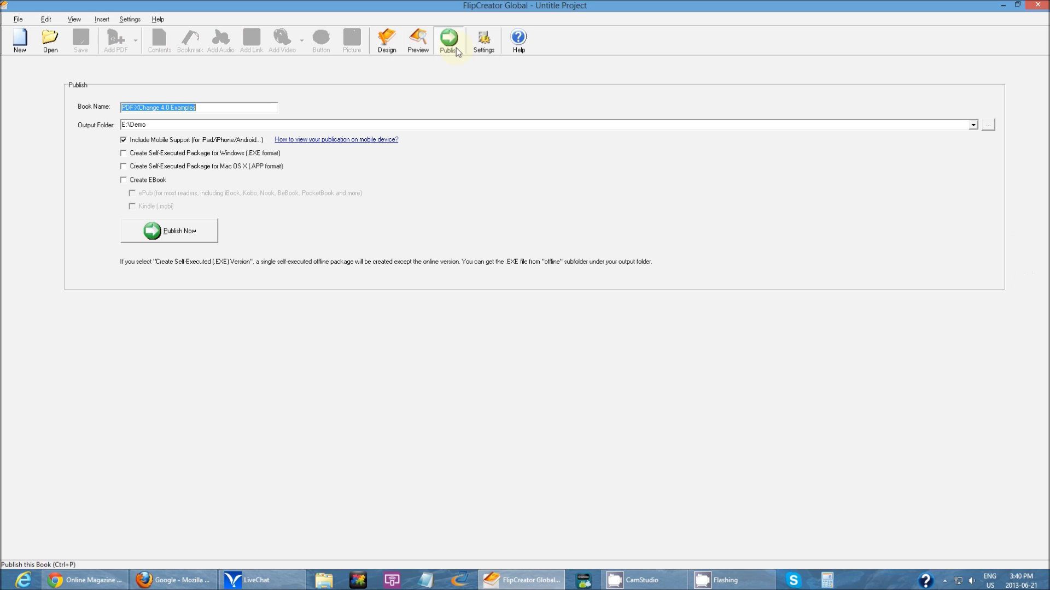
pyautogui.click(159, 143)
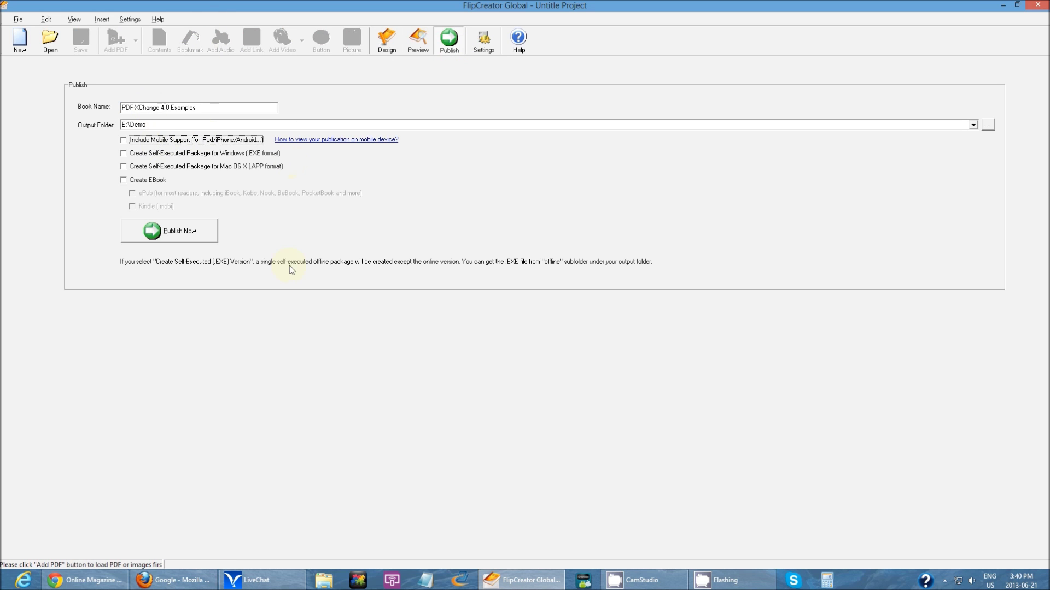
pyautogui.moveTo(207, 105); pyautogui.dragTo(121, 107)
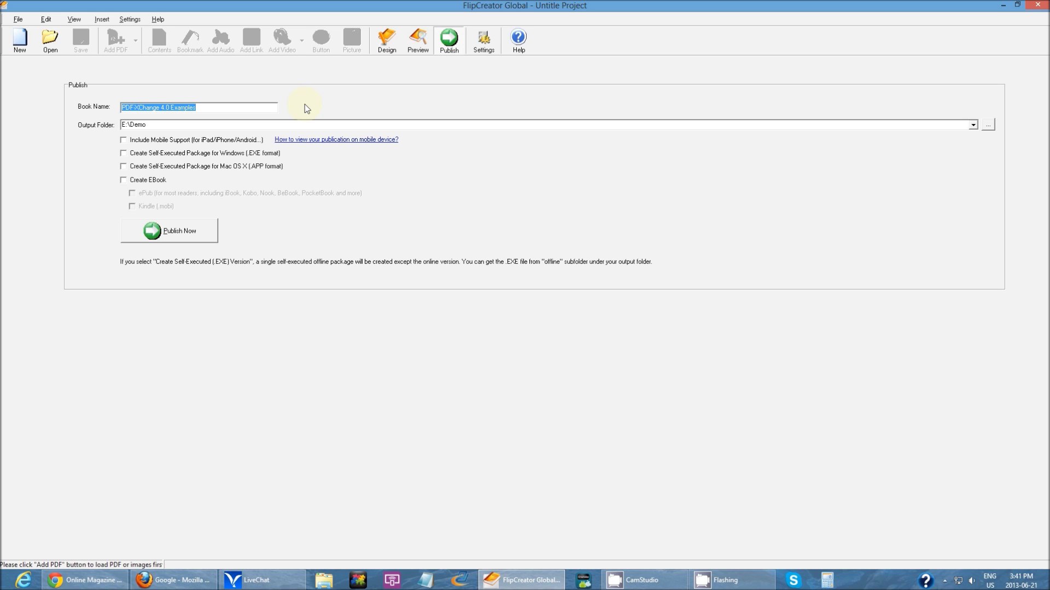
pyautogui.press('BackSpace')
pyautogui.write('Intro')
pyautogui.click(189, 236)
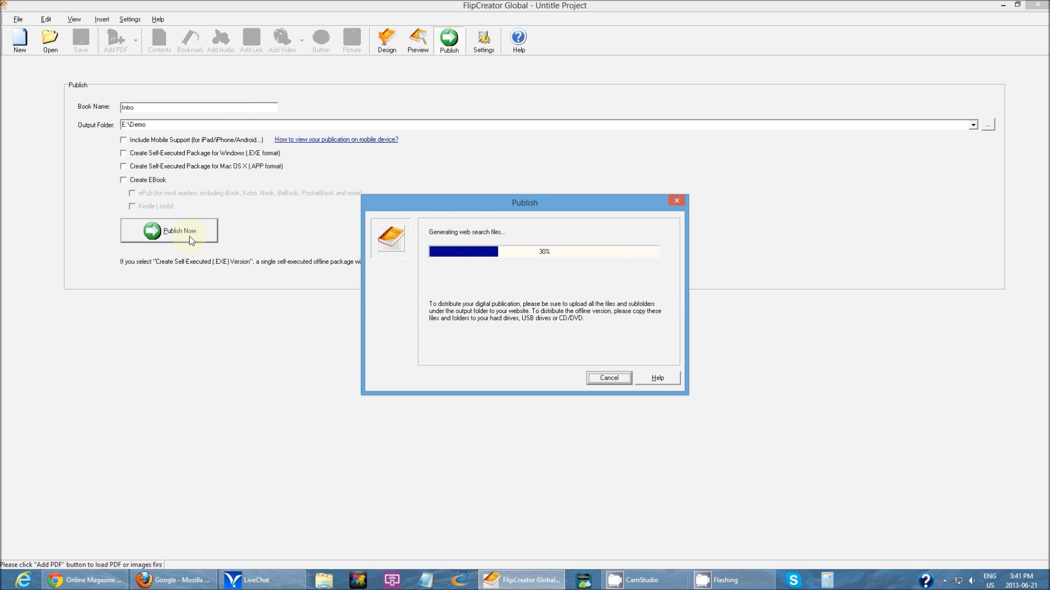
pyautogui.moveTo(493, 201); pyautogui.dragTo(464, 78)
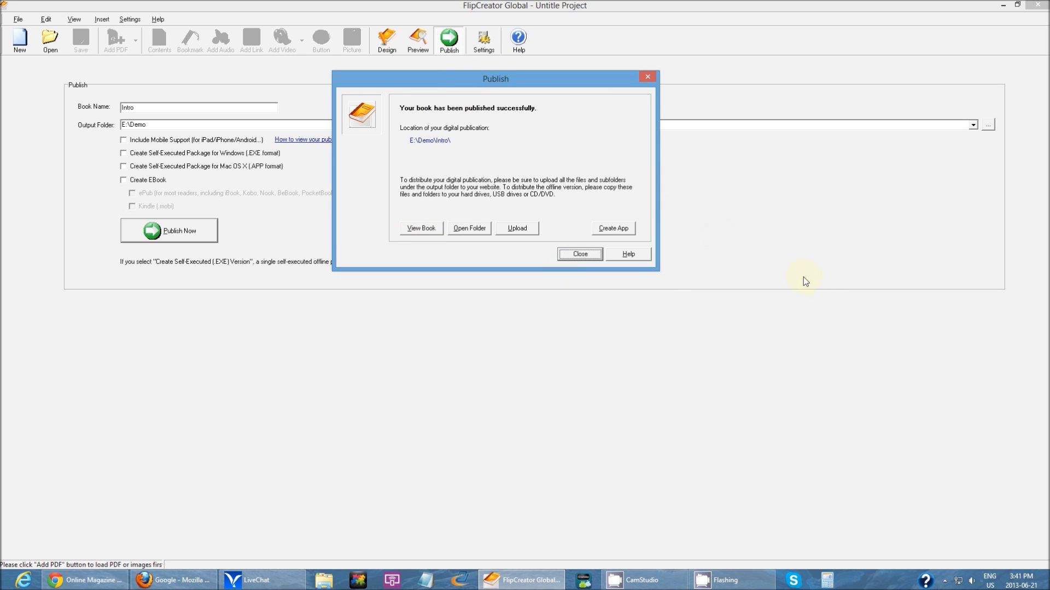
pyautogui.click(422, 230)
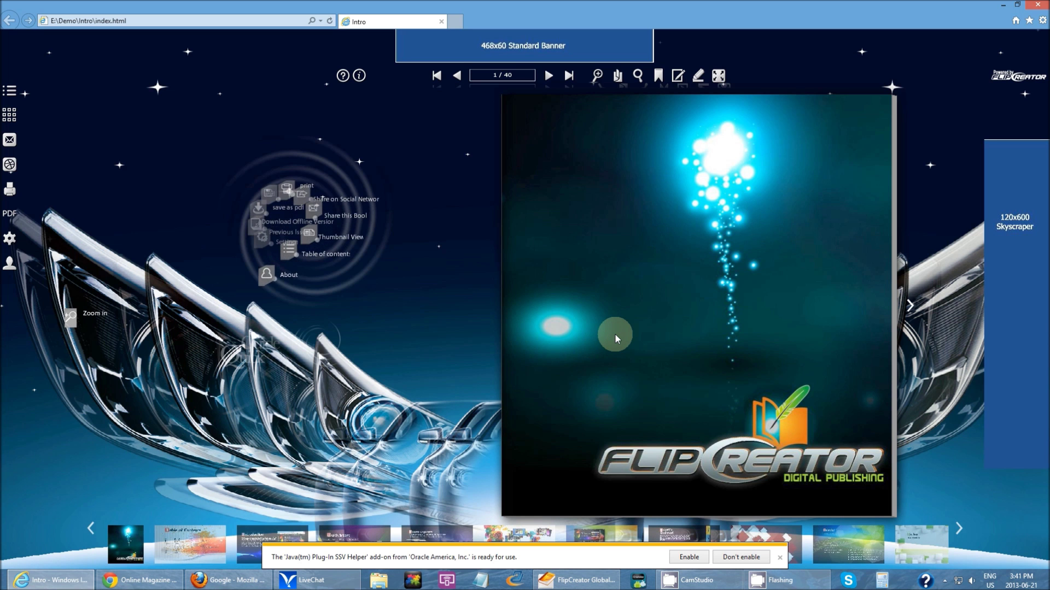
# Step: Flip the published Intro book from the Table of Contents to Themes, then scroll back
pyautogui.click(614, 334)
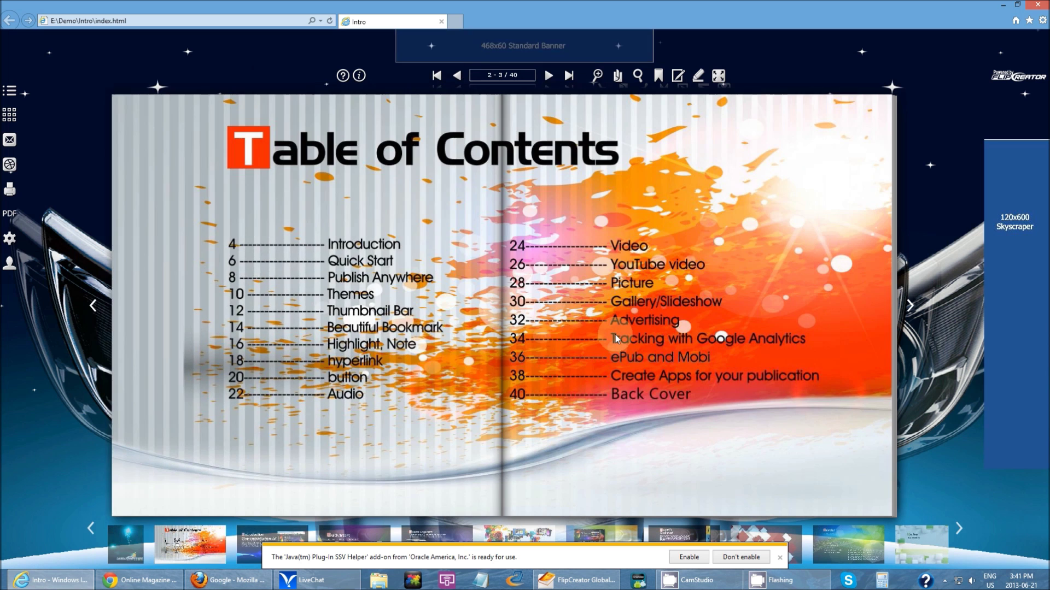
pyautogui.click(615, 333)
pyautogui.click(615, 337)
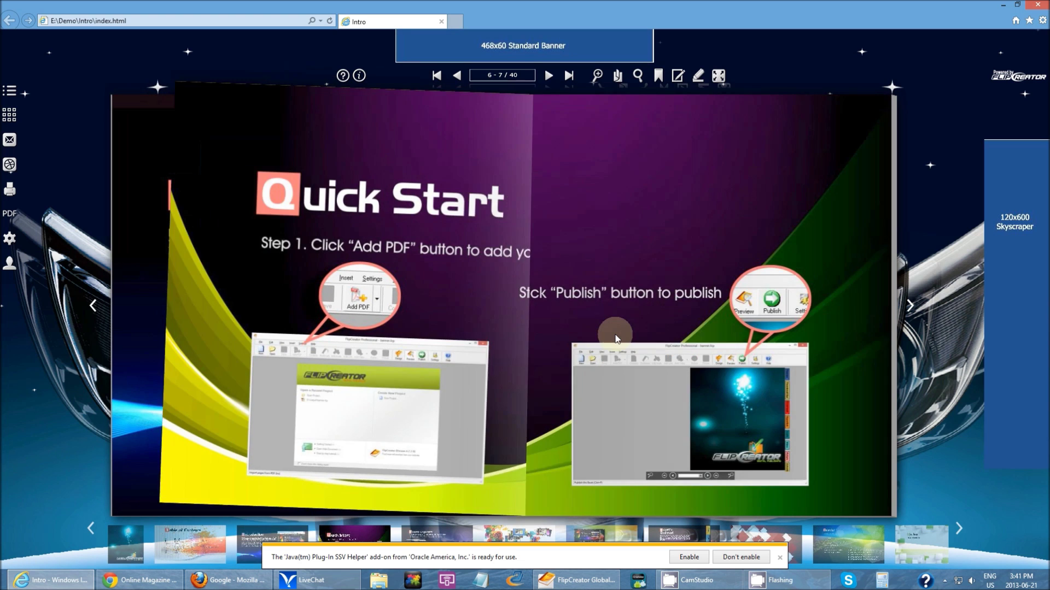
pyautogui.click(616, 337)
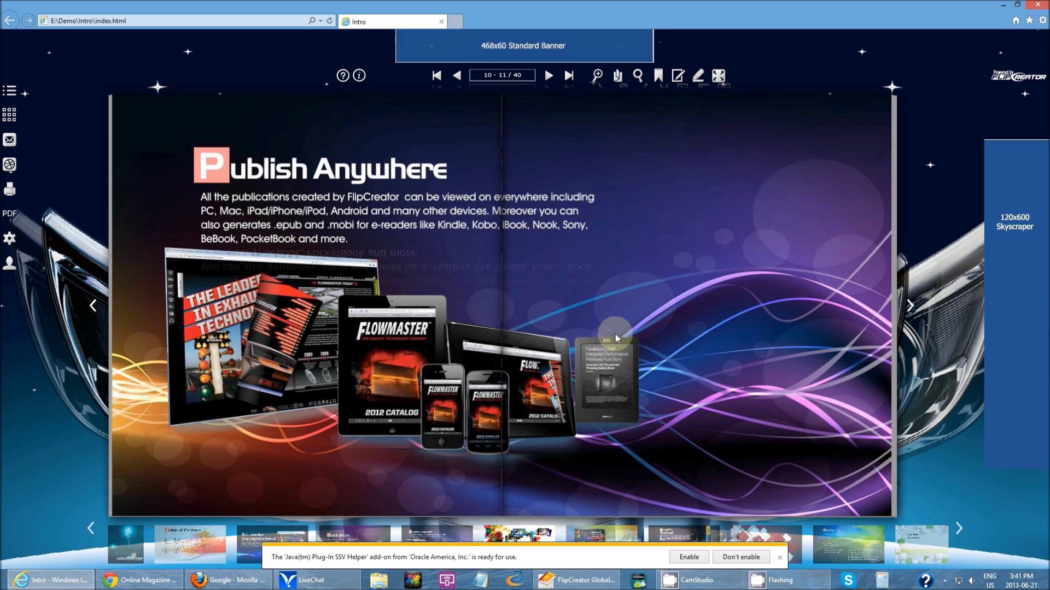
pyautogui.click(615, 334)
pyautogui.scroll(1, 615, 330)
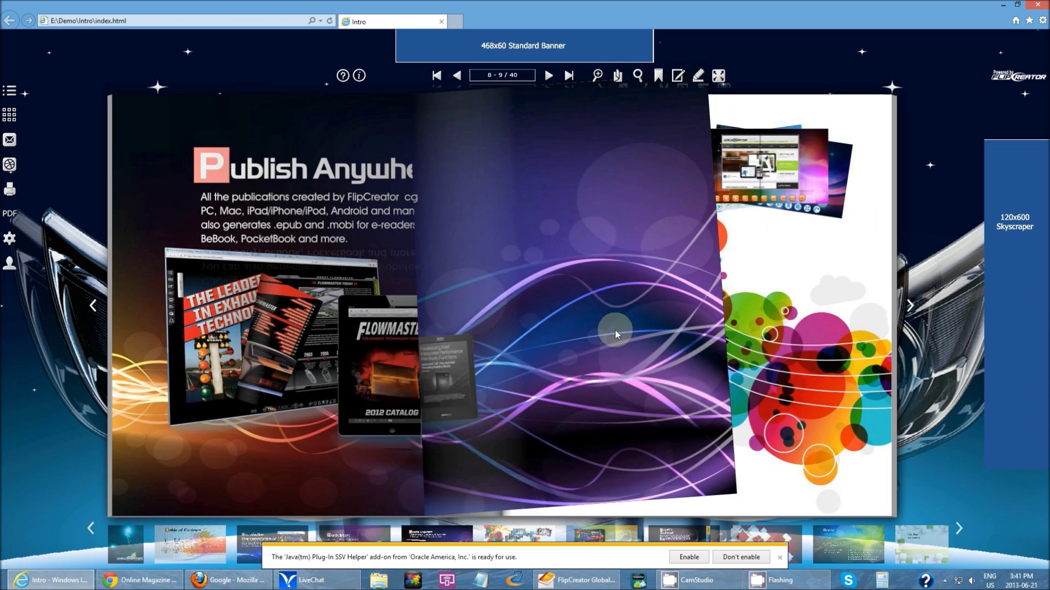
pyautogui.scroll(1, 615, 331)
pyautogui.scroll(1, 614, 329)
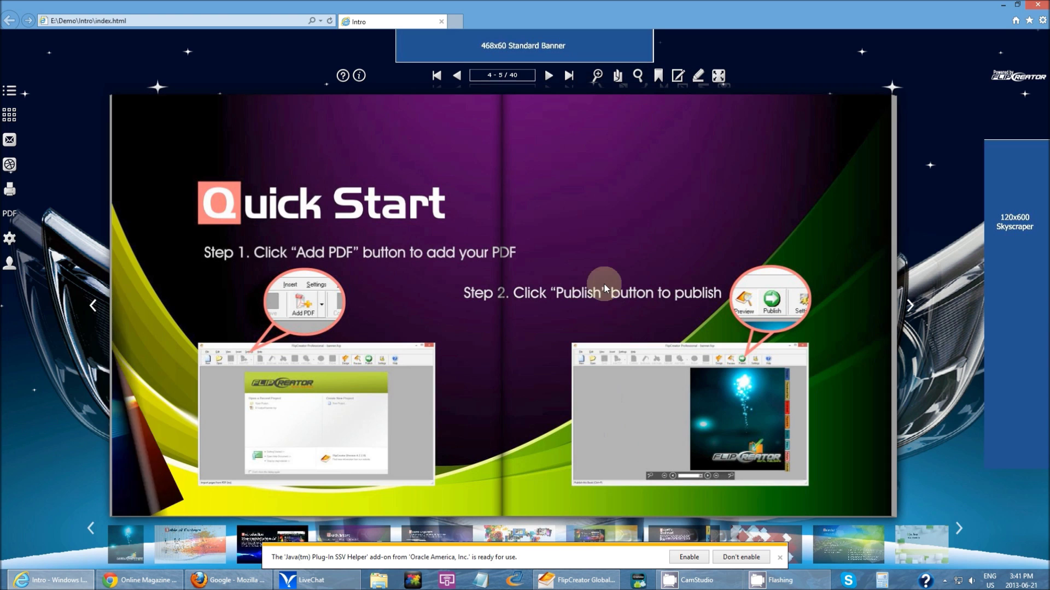
# Step: Open the E:\Demo\Intro output folder from FlipCreator, then select and deselect its items
pyautogui.click(568, 576)
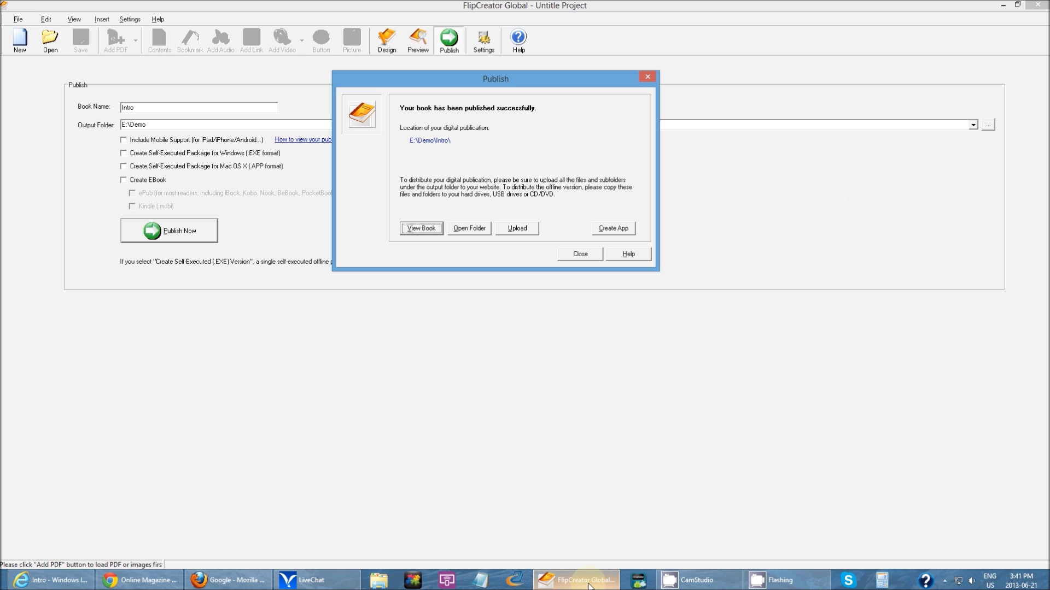
pyautogui.click(468, 228)
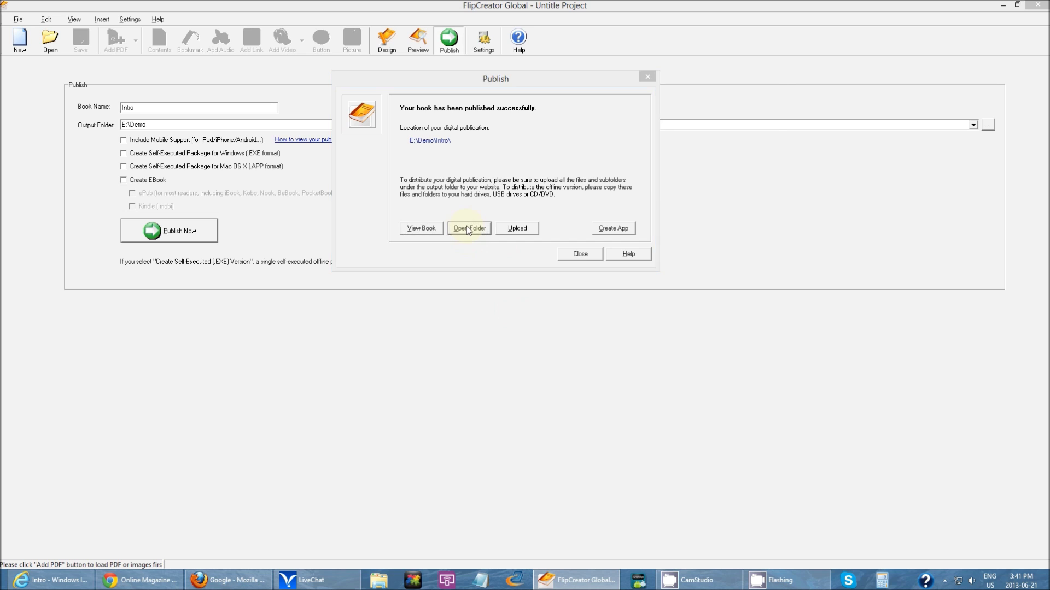
pyautogui.moveTo(544, 97); pyautogui.dragTo(363, 259)
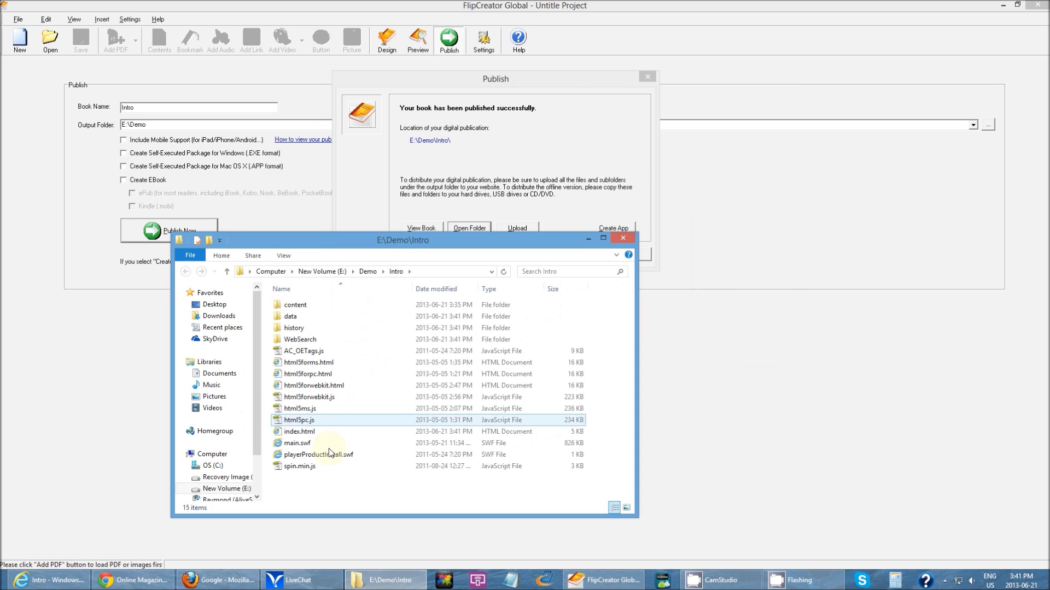
pyautogui.moveTo(303, 500); pyautogui.dragTo(316, 293)
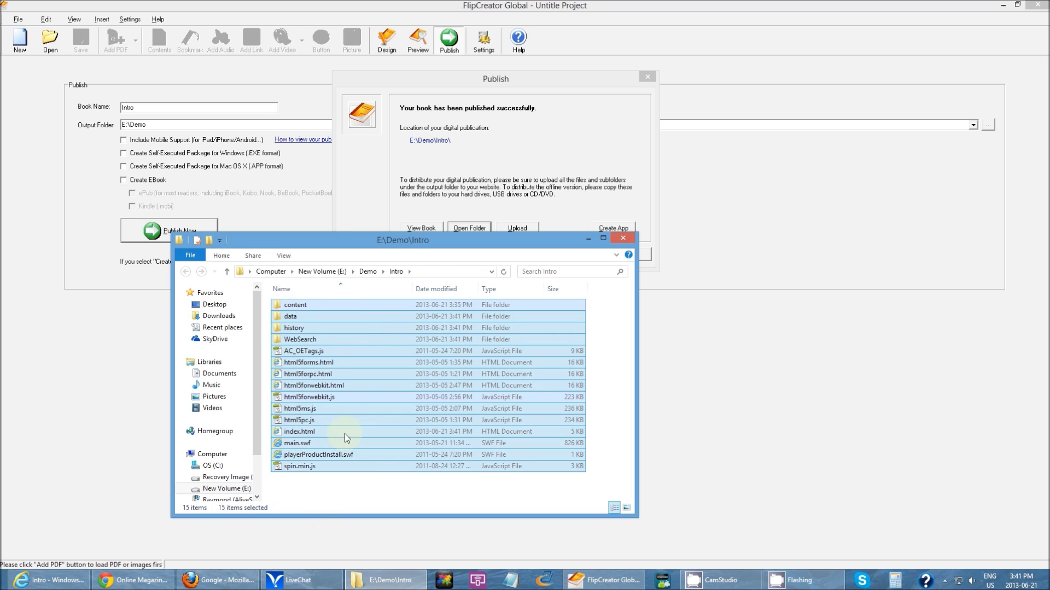
pyautogui.click(354, 488)
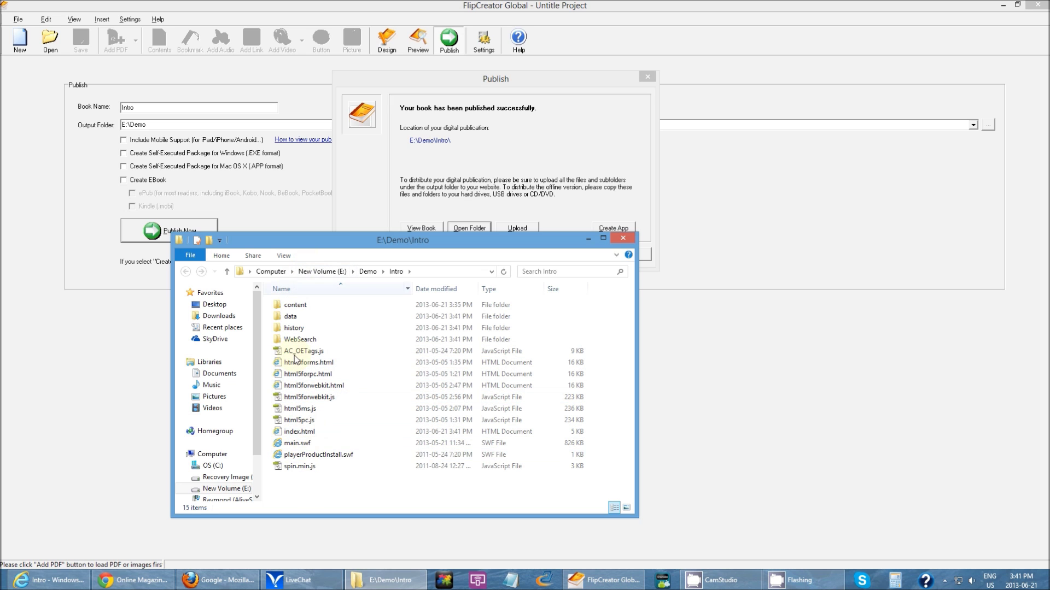
pyautogui.moveTo(356, 244); pyautogui.dragTo(569, 252)
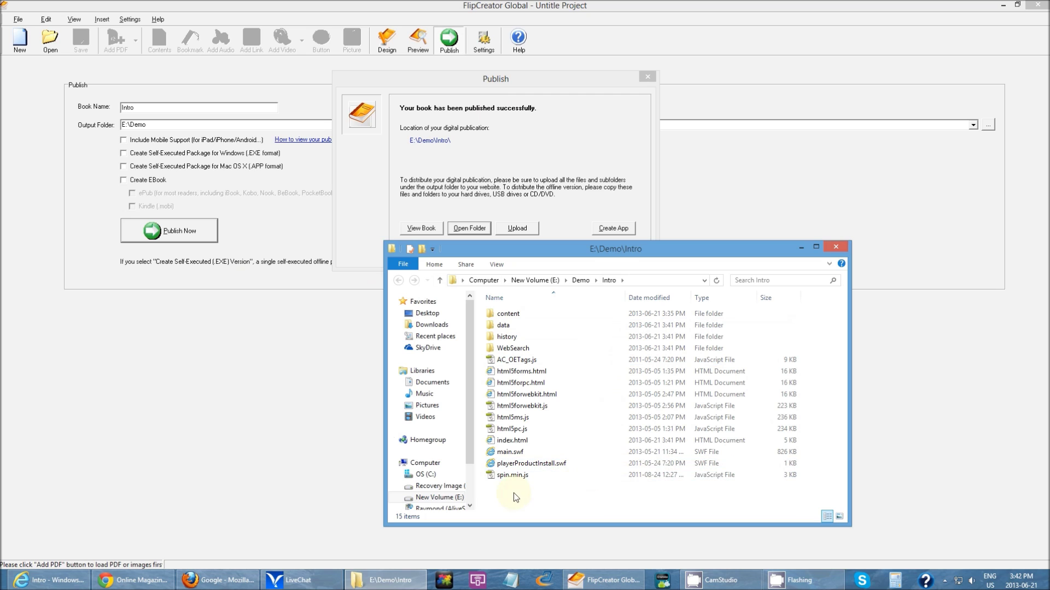
# Step: Open the FTP upload settings, cancel without uploading anything, then close the publish confirmation window
pyautogui.click(801, 247)
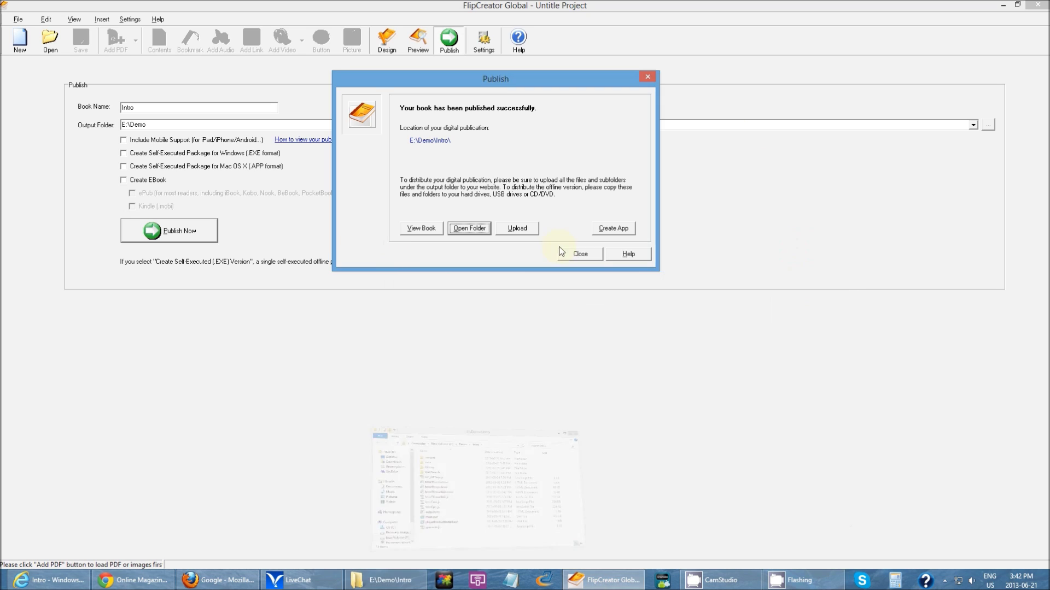
pyautogui.click(526, 231)
pyautogui.moveTo(443, 176); pyautogui.dragTo(194, 156)
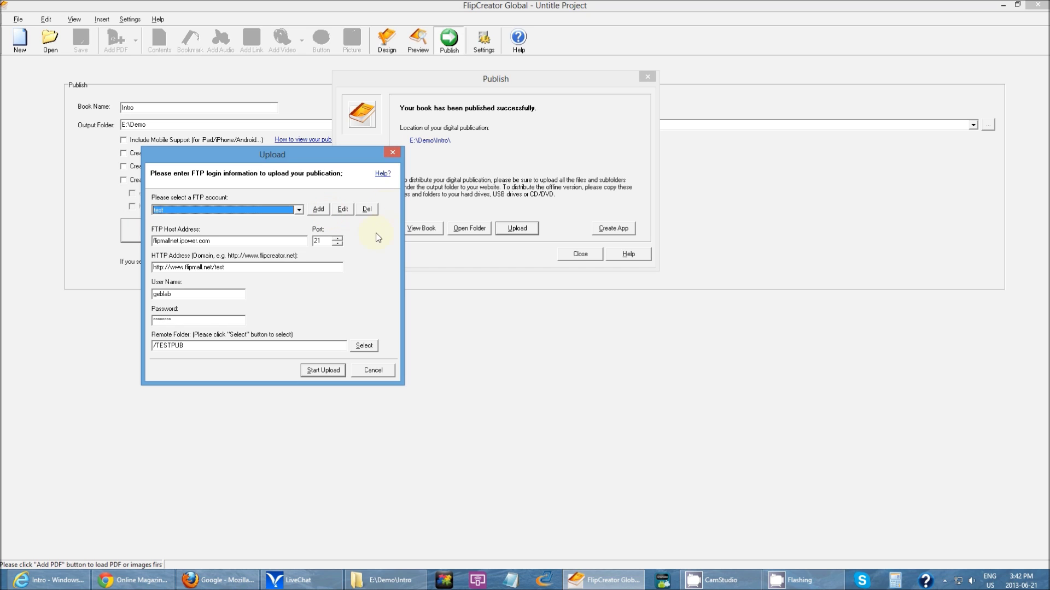
pyautogui.click(373, 371)
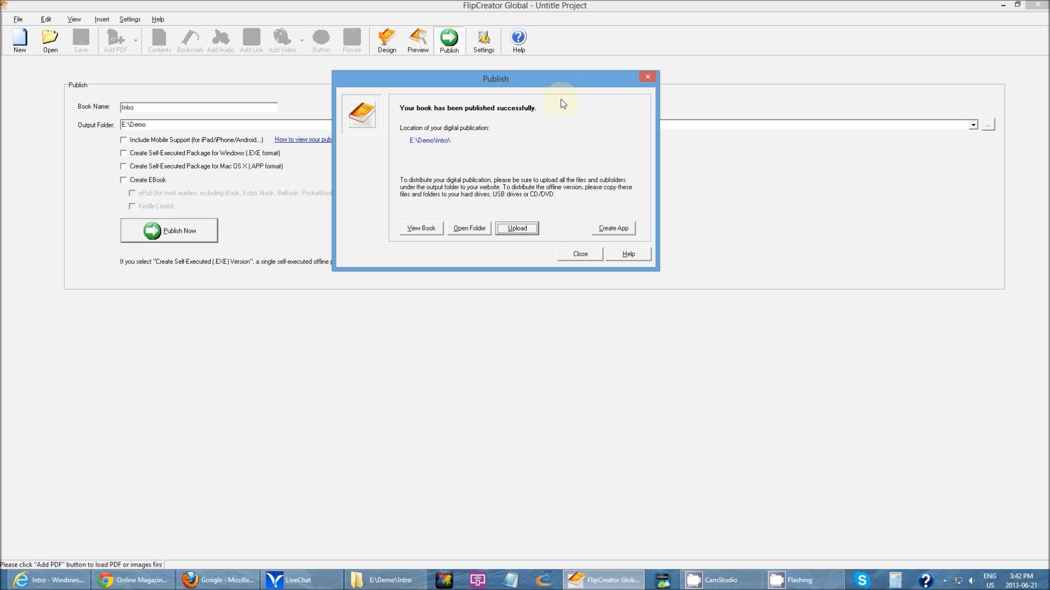
pyautogui.moveTo(559, 81); pyautogui.dragTo(566, 180)
pyautogui.click(587, 352)
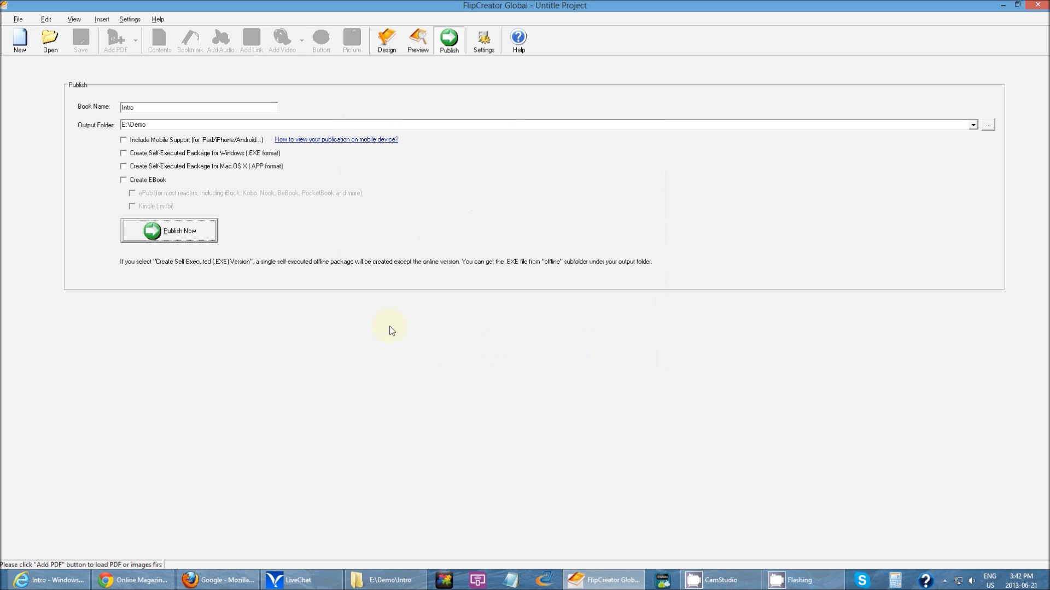